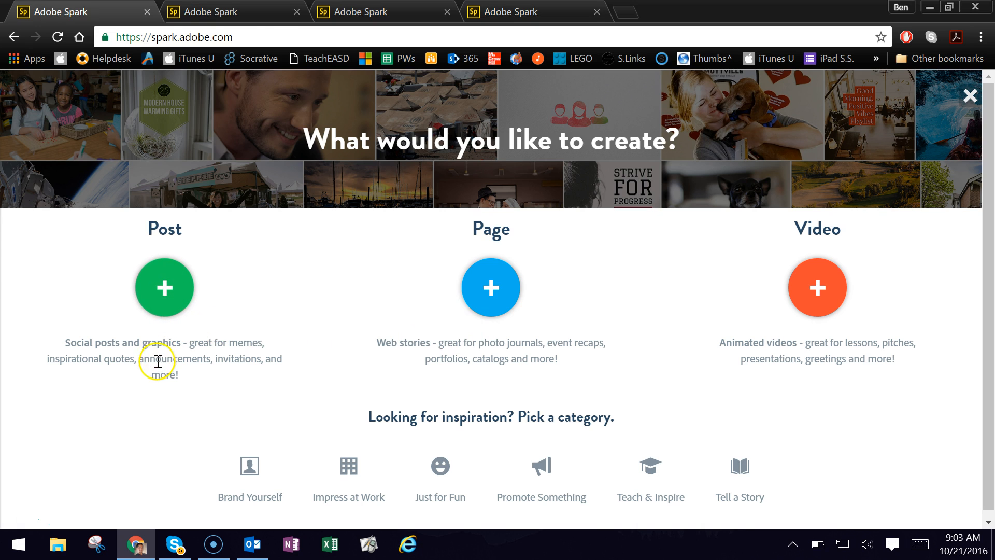
In the Post project, add a text element reading "TEXT" over the starry sky photo.
{"action": "left_click", "coordinate": [260, 16]}
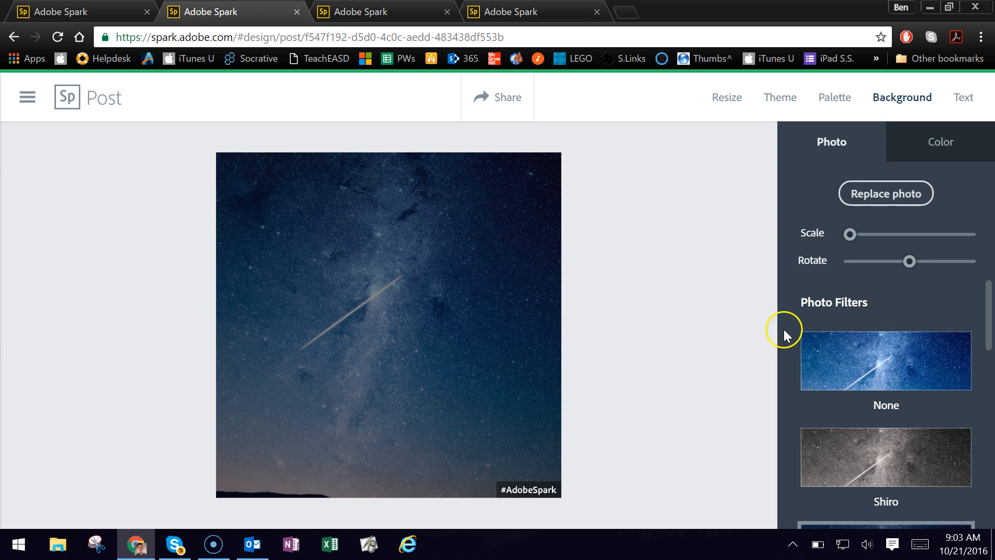
{"action": "scroll", "coordinate": [959, 378], "scroll_direction": "down", "scroll_amount": 6}
{"action": "scroll", "coordinate": [934, 371], "scroll_direction": "up", "scroll_amount": 6}
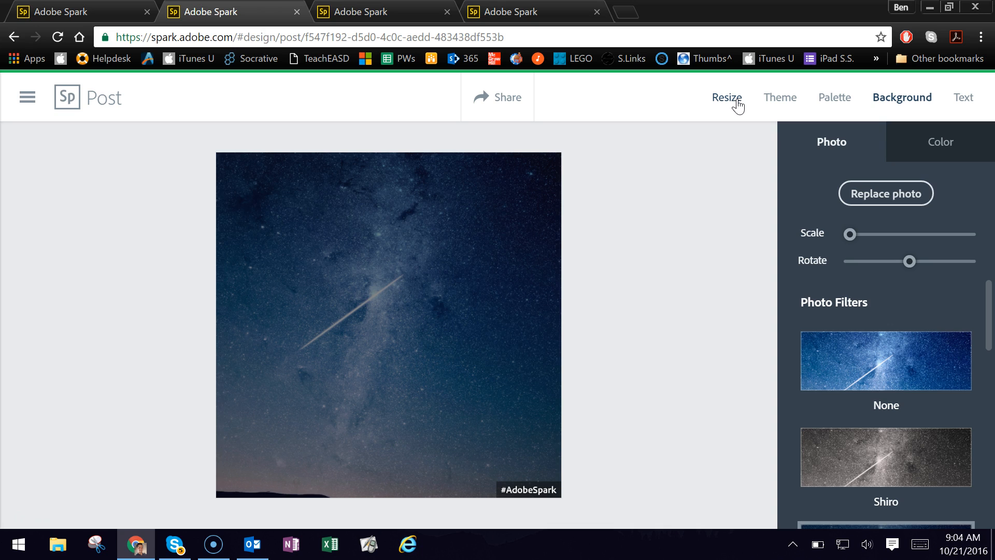
{"action": "left_click", "coordinate": [964, 99]}
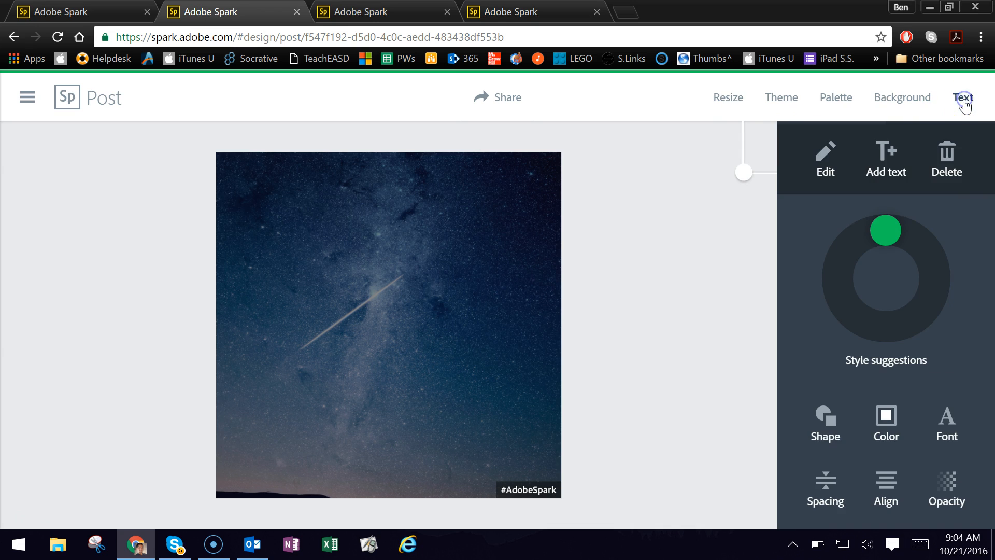
{"action": "left_click", "coordinate": [887, 154]}
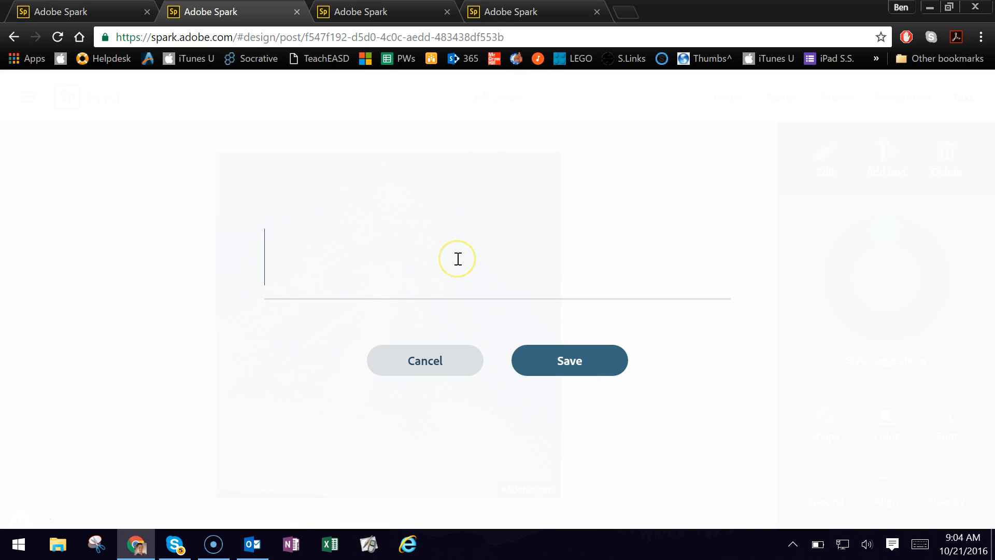
{"action": "type", "text": "TEXT"}
{"action": "left_click", "coordinate": [563, 353]}
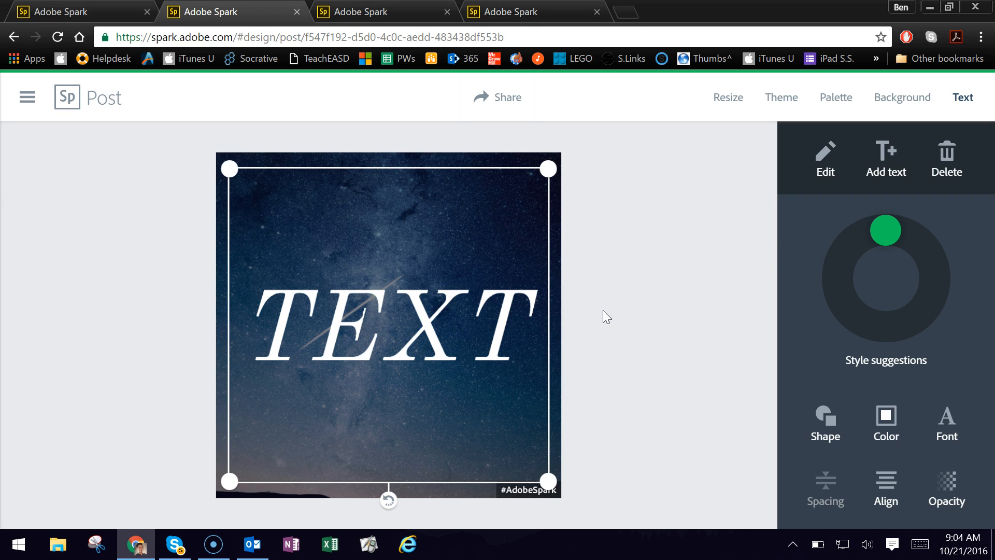
Apply a bold, translucent slab-serif style suggestion to the "TEXT" caption and shrink its box into the upper part of the photo.
{"action": "left_click_drag", "start_coordinate": [886, 229], "coordinate": [926, 310]}
{"action": "left_click", "coordinate": [936, 497]}
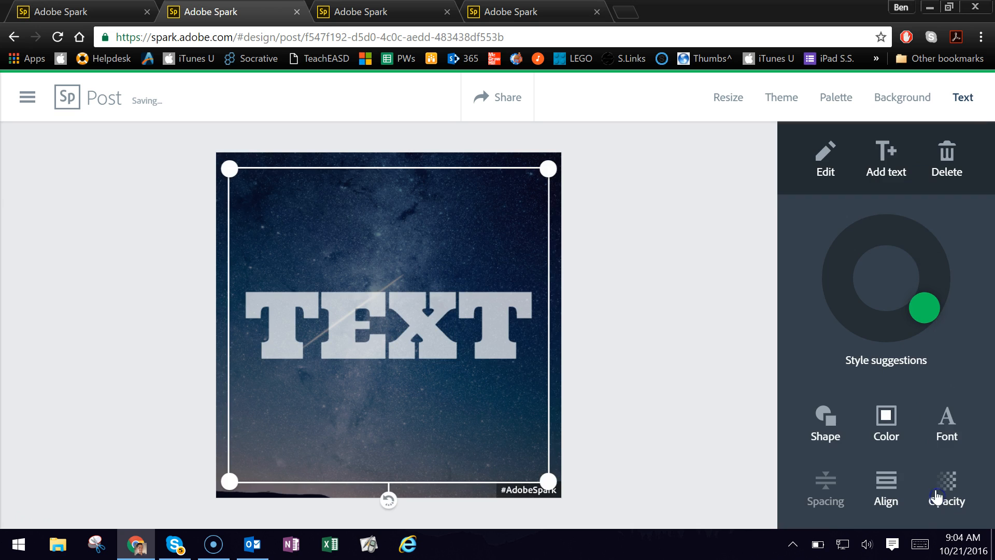
{"action": "left_click_drag", "start_coordinate": [547, 483], "coordinate": [528, 261]}
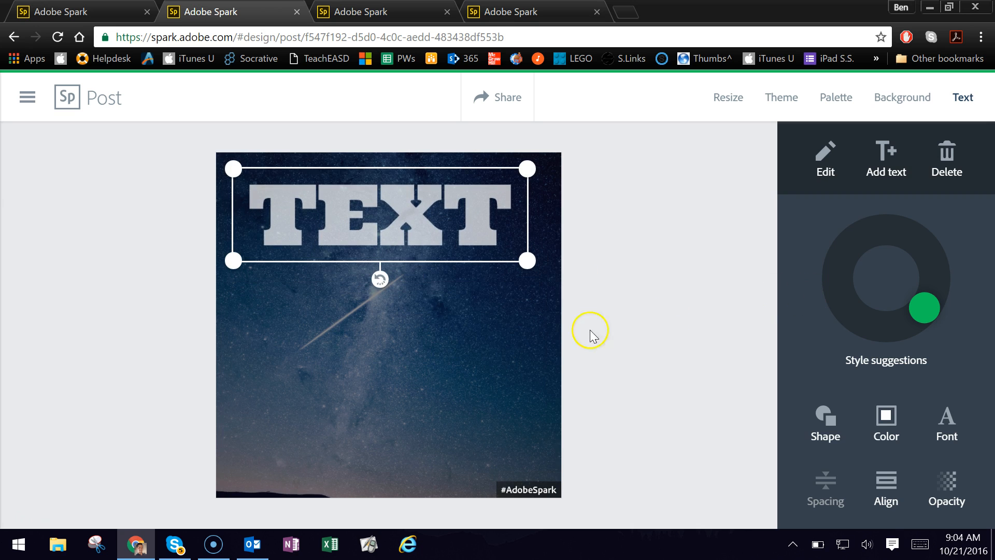
{"action": "left_click", "coordinate": [631, 408]}
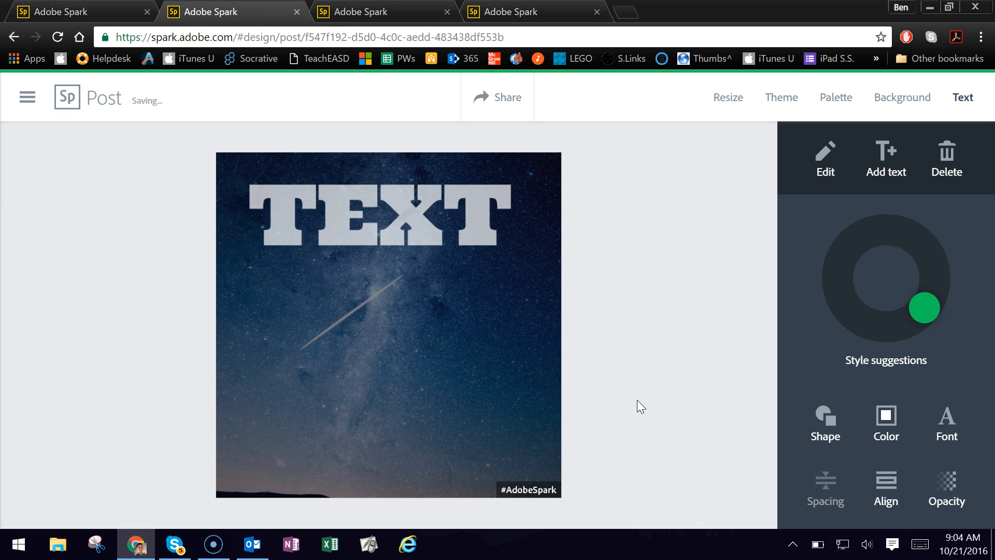
In the Page project, enter the title "My Page - By" followed by the author's first name.
{"action": "left_click", "coordinate": [378, 11]}
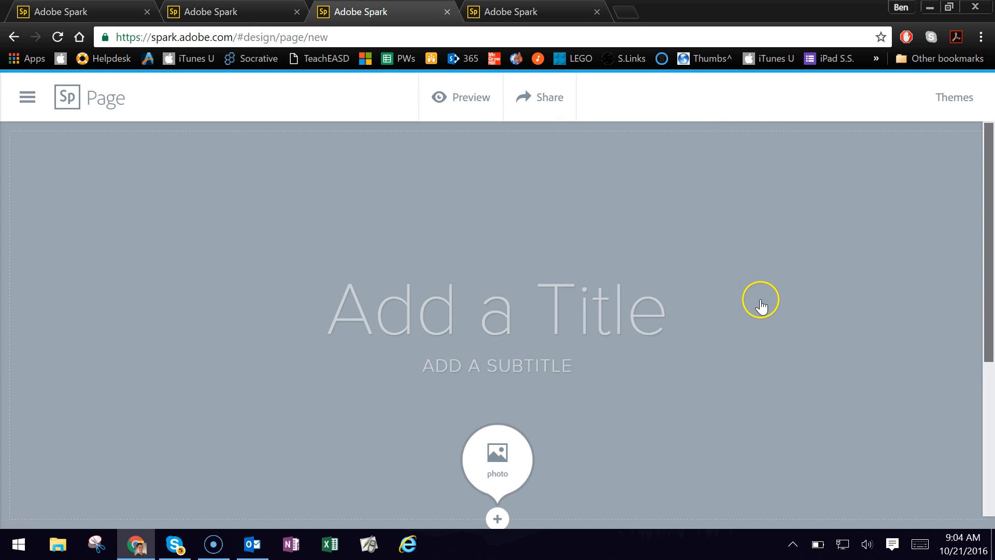
{"action": "scroll", "coordinate": [778, 319], "scroll_direction": "down", "scroll_amount": 3}
{"action": "scroll", "coordinate": [788, 328], "scroll_direction": "up", "scroll_amount": 3}
{"action": "scroll", "coordinate": [773, 376], "scroll_direction": "down", "scroll_amount": 3}
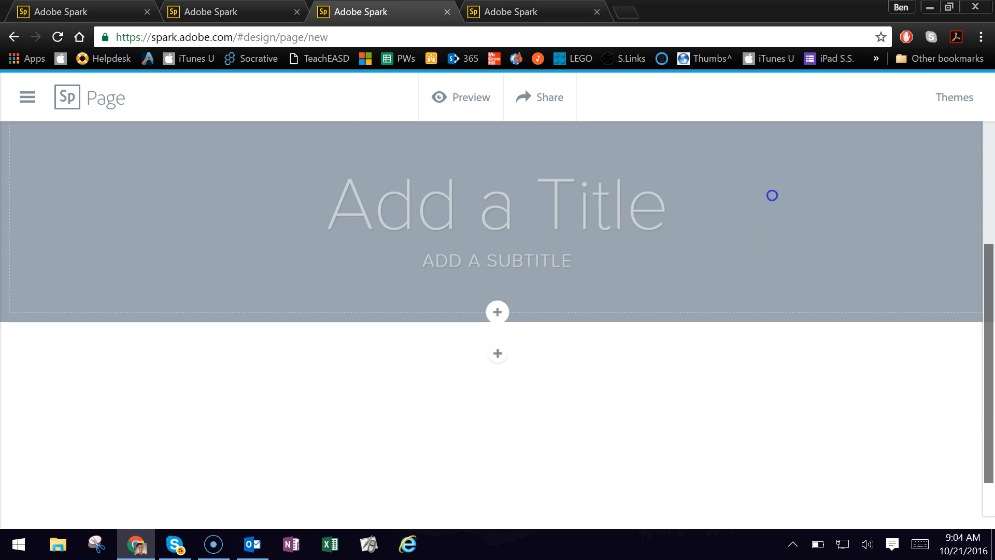
{"action": "scroll", "coordinate": [842, 471], "scroll_direction": "up", "scroll_amount": 2}
{"action": "scroll", "coordinate": [842, 470], "scroll_direction": "up", "scroll_amount": 2}
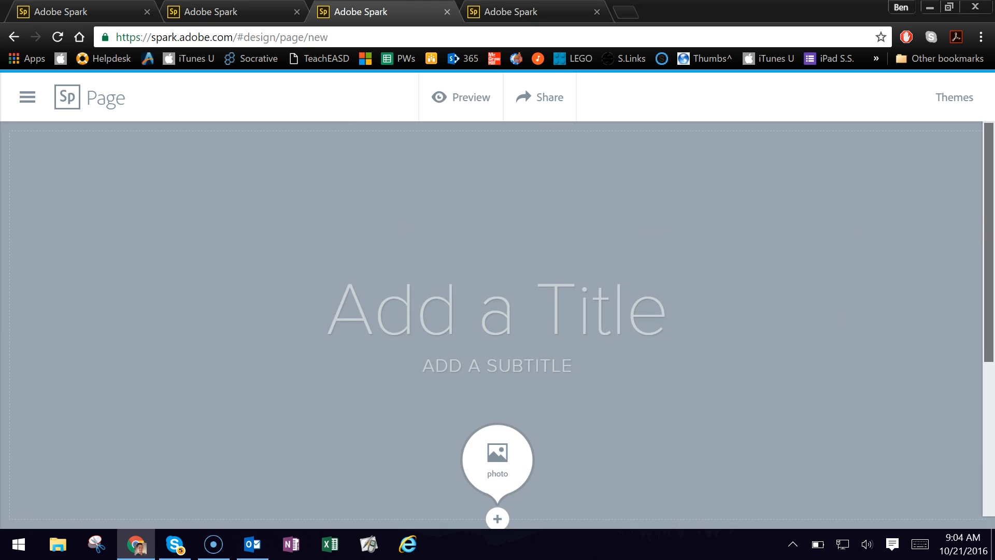
{"action": "left_click", "coordinate": [510, 321]}
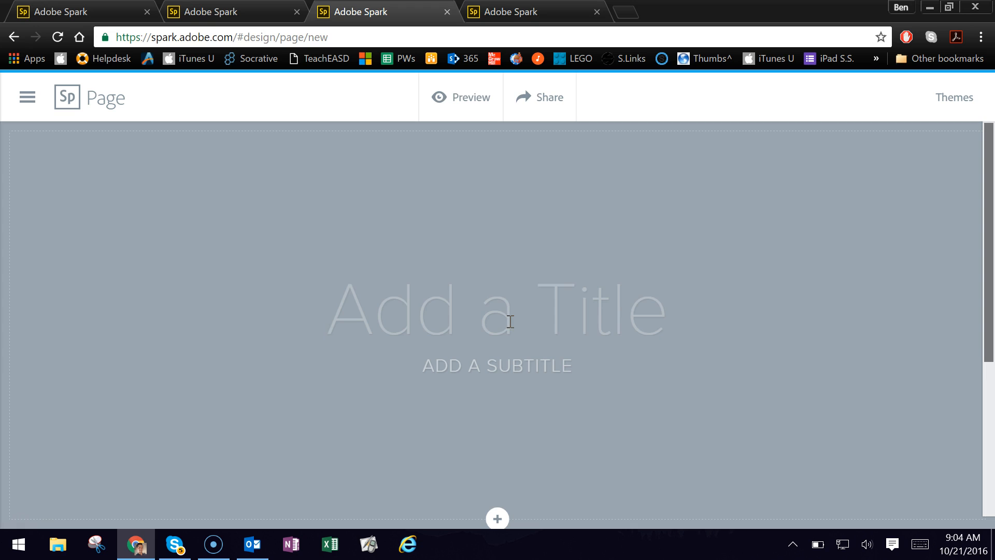
{"action": "type", "text": "My Page"}
{"action": "left_click", "coordinate": [511, 341]}
{"action": "left_click", "coordinate": [637, 314]}
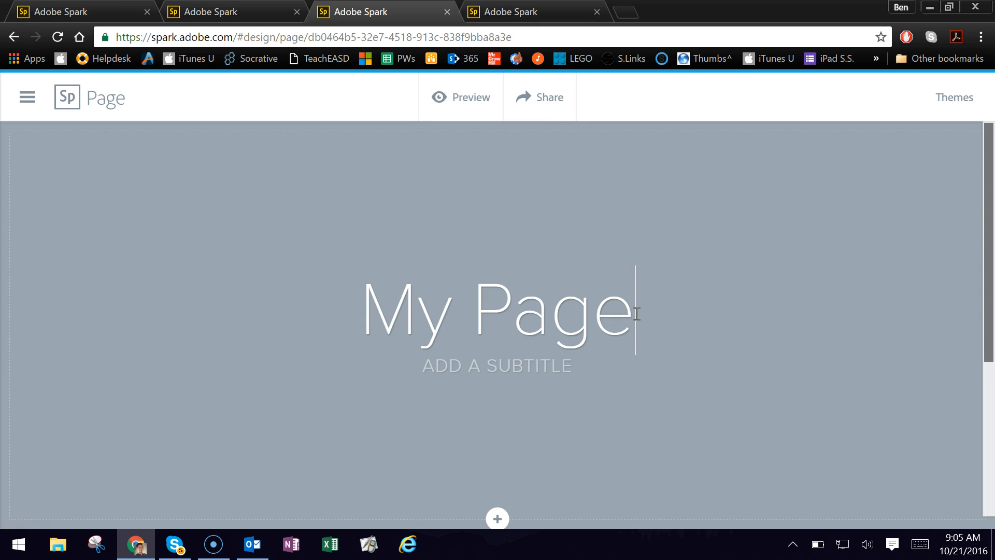
{"action": "type", "text": "- By Ben"}
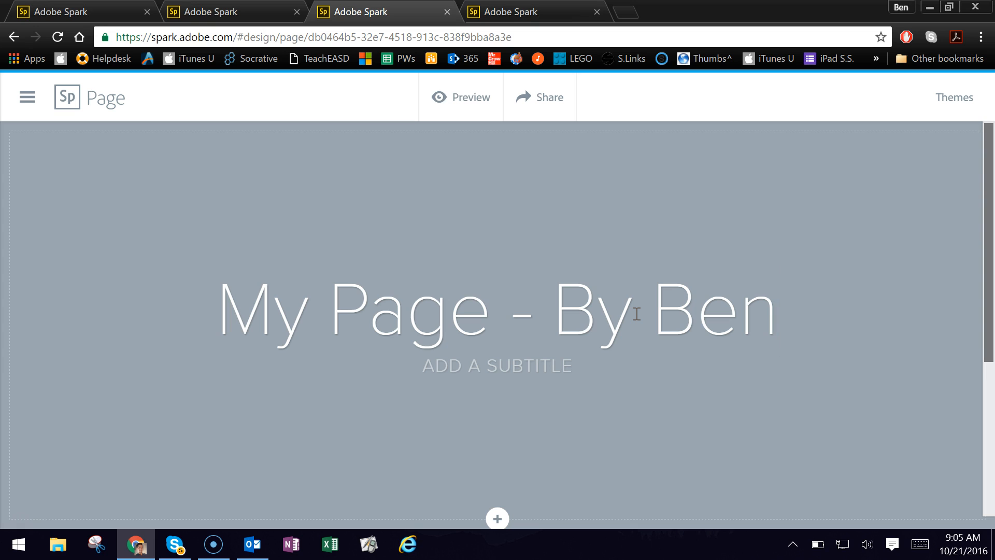
{"action": "left_click_drag", "start_coordinate": [555, 311], "coordinate": [788, 328]}
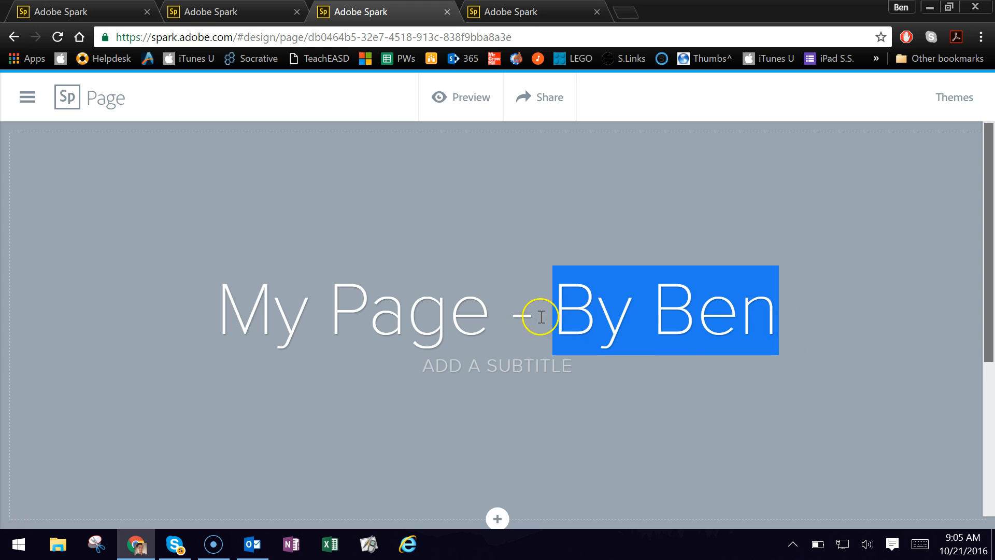
{"action": "double_click", "coordinate": [518, 315]}
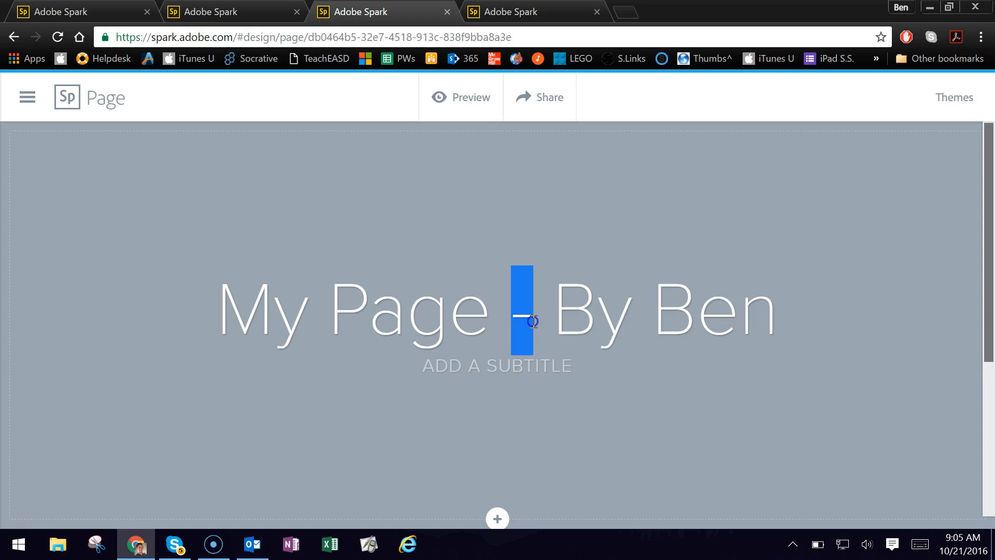
{"action": "left_click_drag", "start_coordinate": [559, 308], "coordinate": [764, 315]}
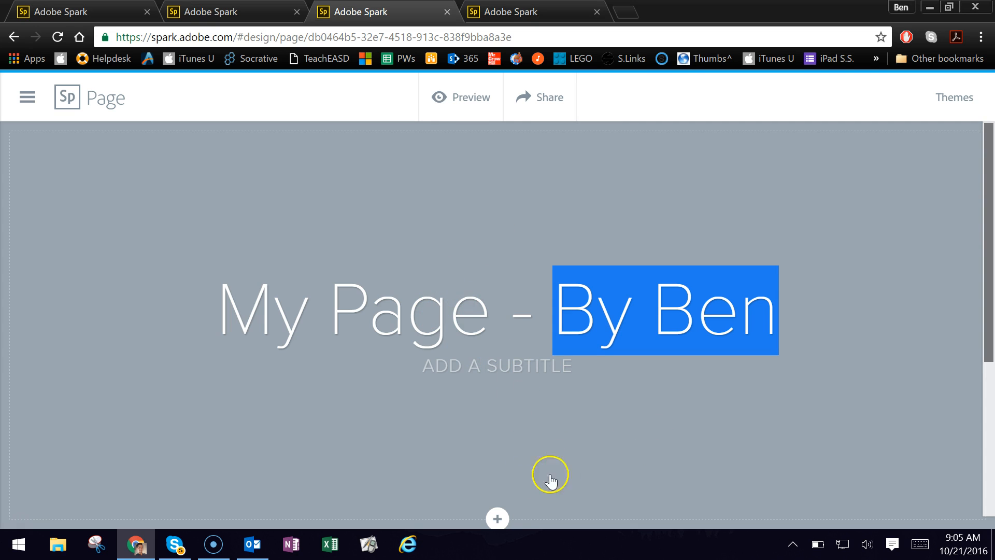
Search the online photos for "owl" and set the close-up of the orange-eyed owl as the title section's background.
{"action": "scroll", "coordinate": [496, 519], "scroll_direction": "down", "scroll_amount": 5}
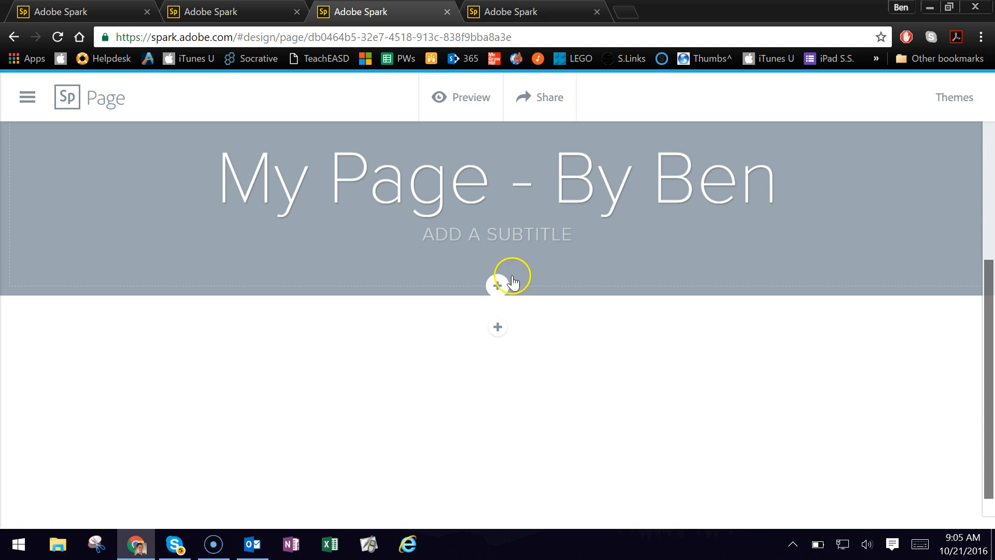
{"action": "left_click", "coordinate": [498, 285]}
{"action": "left_click", "coordinate": [508, 465]}
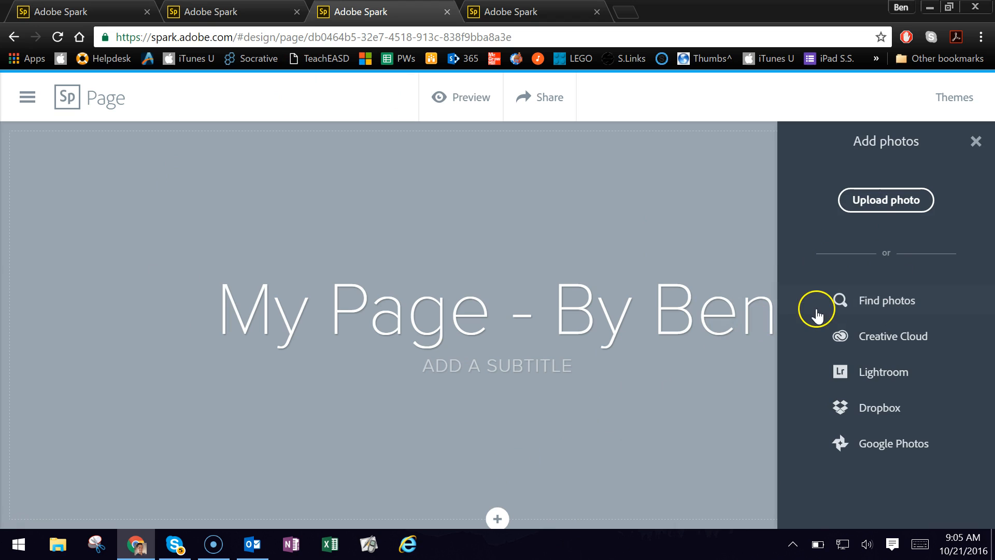
{"action": "left_click", "coordinate": [892, 301]}
{"action": "left_click", "coordinate": [844, 185]}
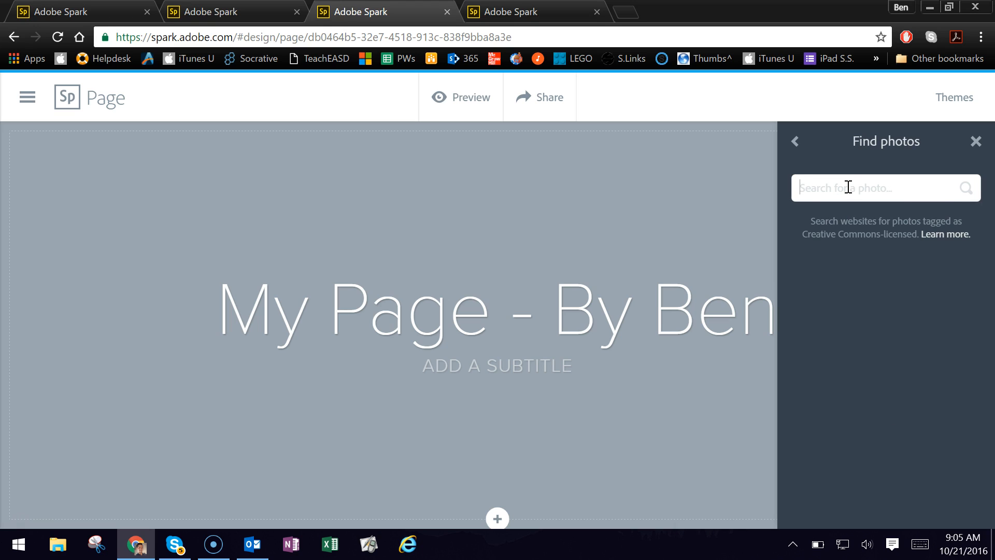
{"action": "type", "text": "owl"}
{"action": "key", "text": "Return"}
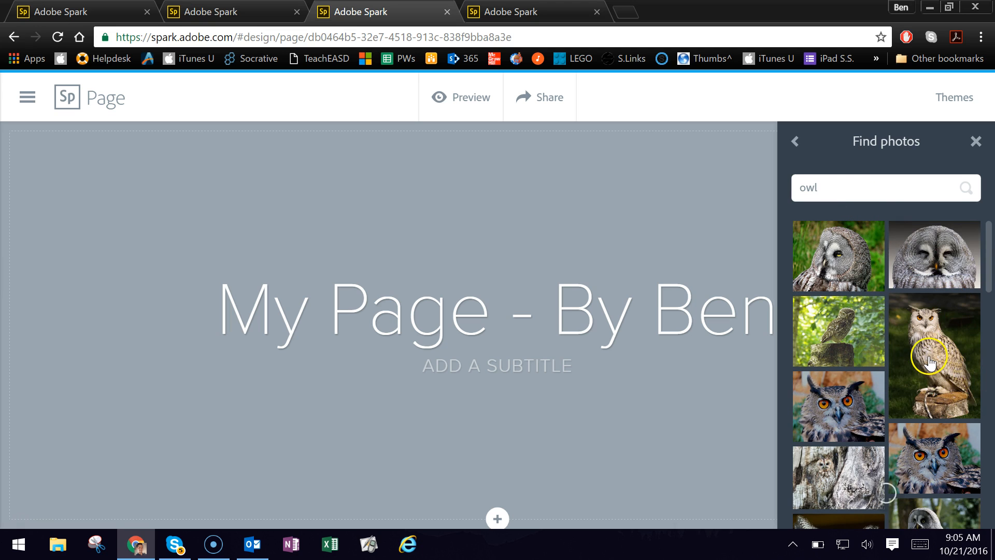
{"action": "scroll", "coordinate": [929, 362], "scroll_direction": "down", "scroll_amount": 1}
{"action": "left_click", "coordinate": [936, 391]}
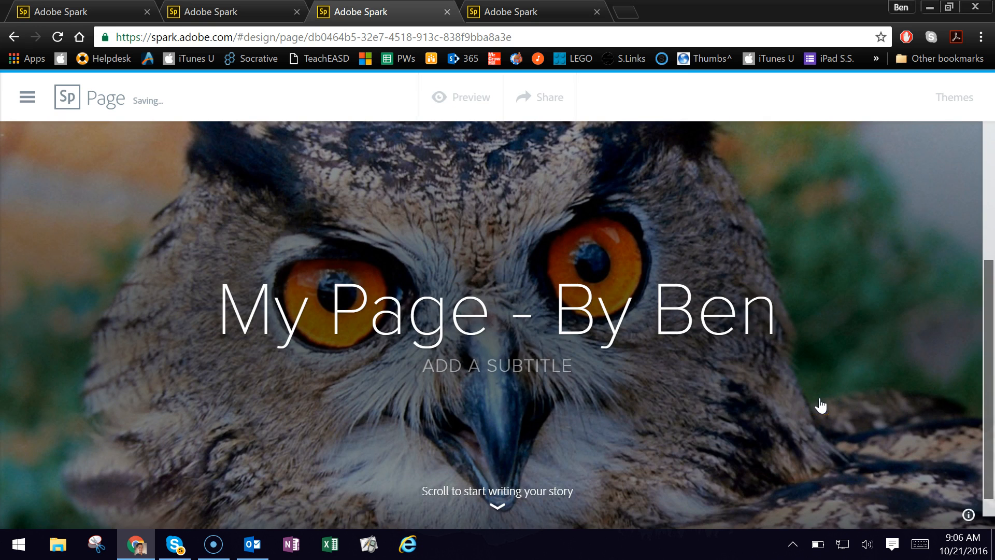
Add a text block reading "TEXT" below the page's title section.
{"action": "scroll", "coordinate": [533, 367], "scroll_direction": "down", "scroll_amount": 3}
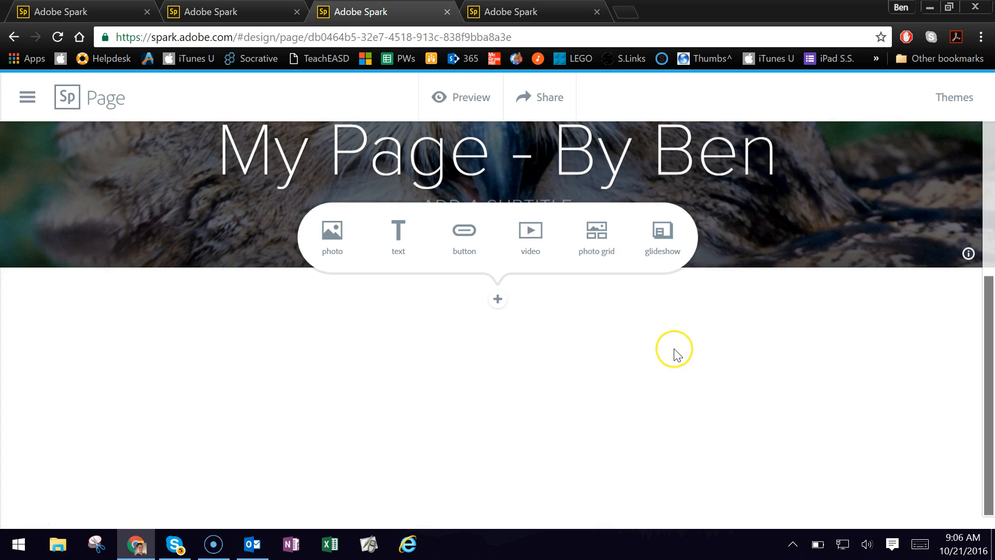
{"action": "scroll", "coordinate": [871, 318], "scroll_direction": "up", "scroll_amount": 3}
{"action": "scroll", "coordinate": [691, 438], "scroll_direction": "down", "scroll_amount": 1}
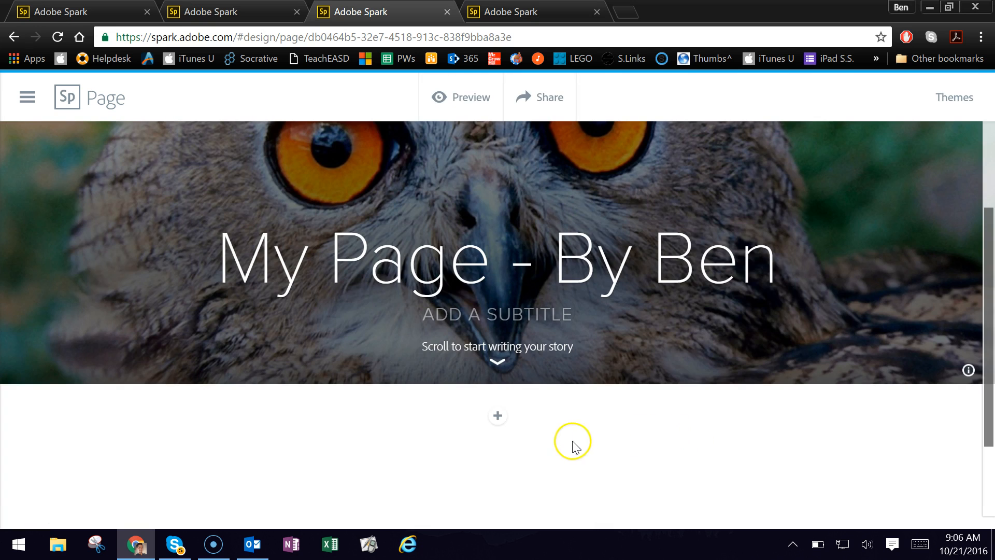
{"action": "left_click", "coordinate": [497, 418]}
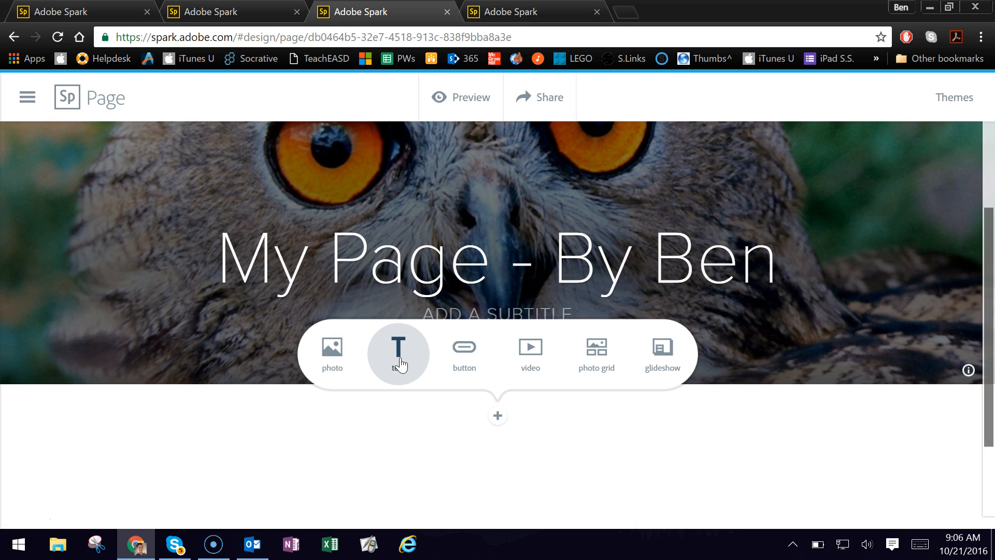
{"action": "left_click", "coordinate": [465, 372]}
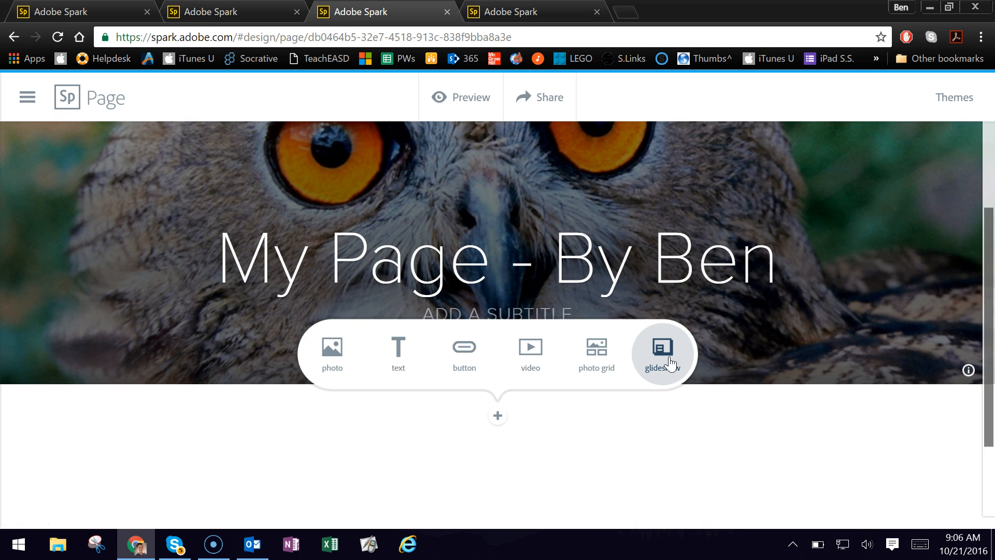
{"action": "scroll", "coordinate": [760, 356], "scroll_direction": "up", "scroll_amount": 3}
{"action": "scroll", "coordinate": [762, 352], "scroll_direction": "down", "scroll_amount": 5}
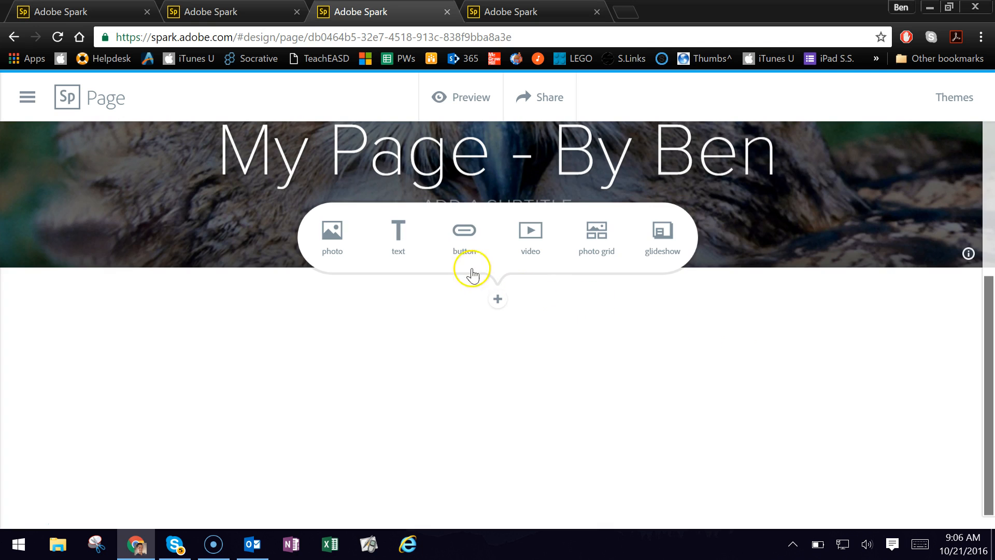
{"action": "left_click", "coordinate": [404, 239]}
{"action": "type", "text": "TEXT"}
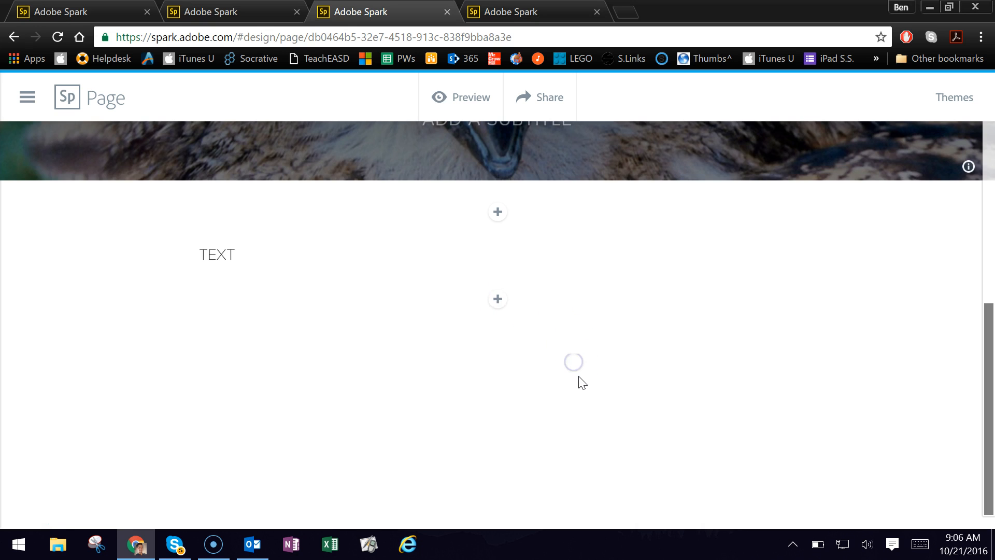
{"action": "scroll", "coordinate": [580, 379], "scroll_direction": "up", "scroll_amount": 5}
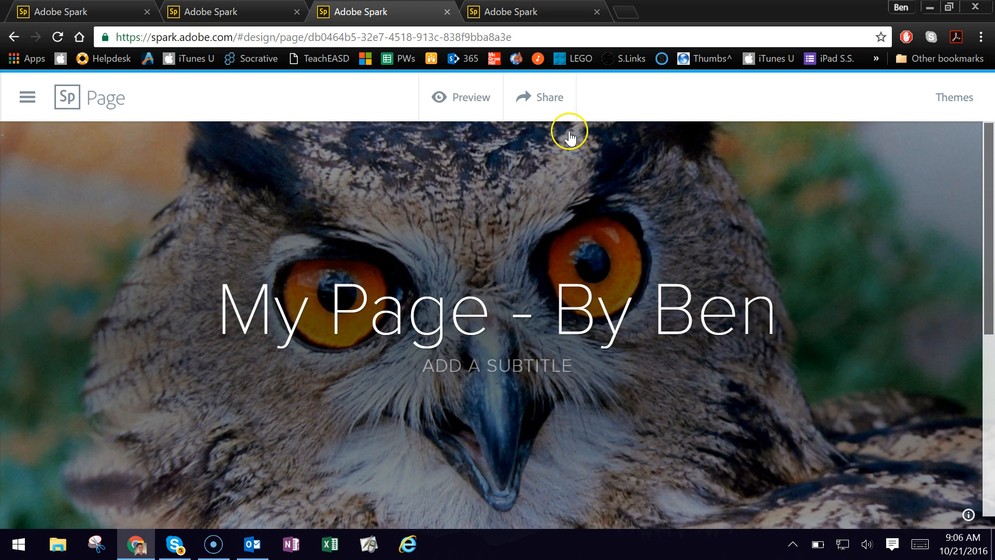
In the Video project, allow microphone access and record about 6 seconds of voice narration on the first slide.
{"action": "left_click", "coordinate": [526, 12]}
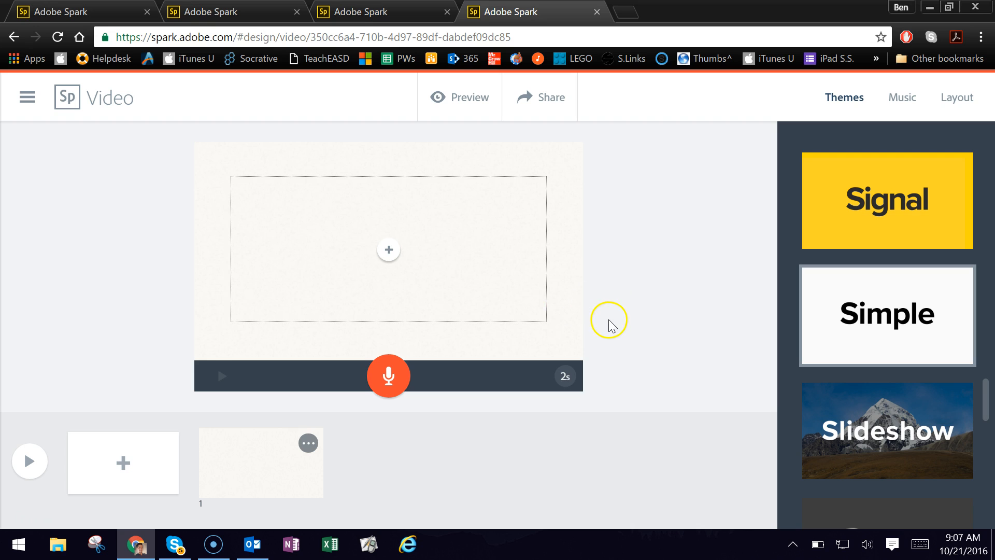
{"action": "left_click", "coordinate": [389, 251]}
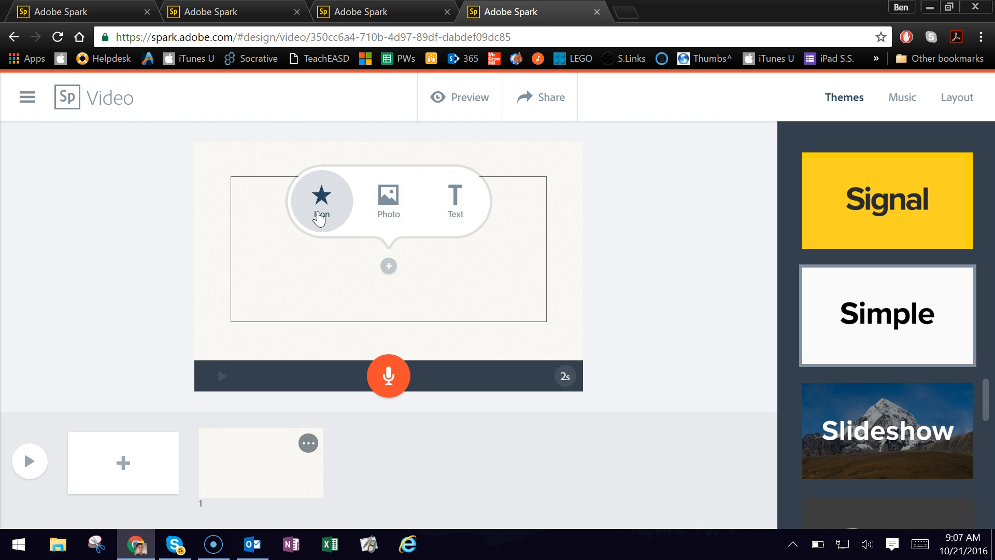
{"action": "left_click", "coordinate": [320, 218]}
{"action": "left_click", "coordinate": [379, 386]}
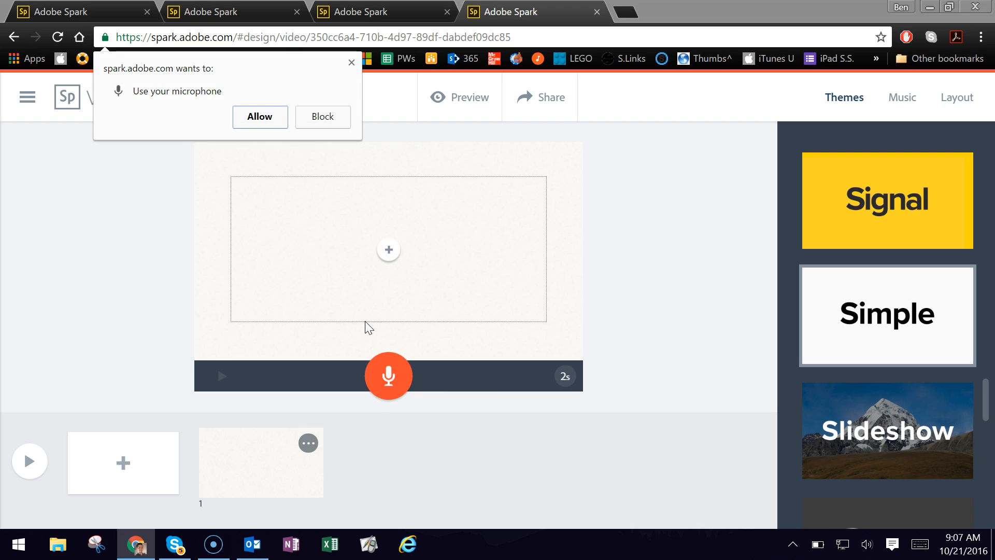
{"action": "left_click", "coordinate": [265, 134]}
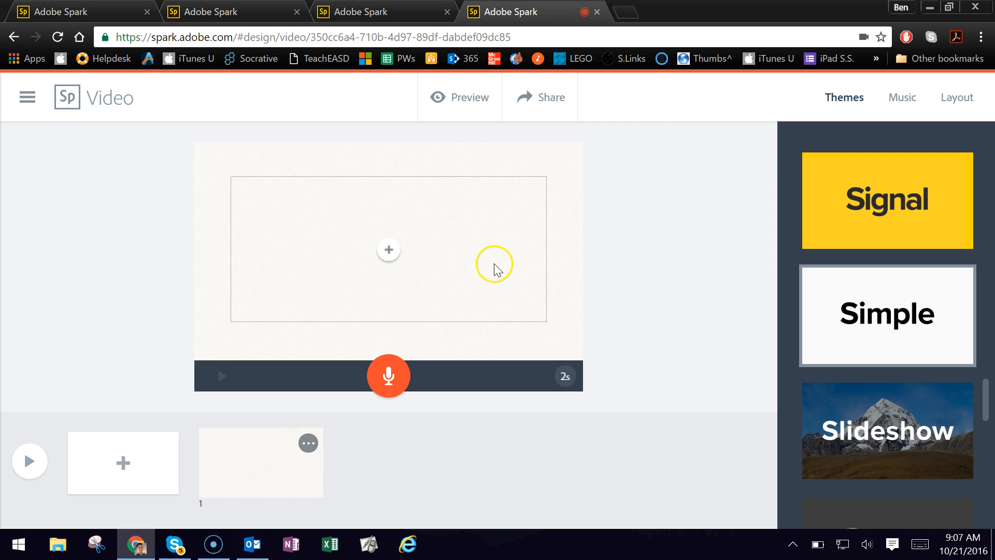
{"action": "left_click_drag", "start_coordinate": [389, 378], "coordinate": [389, 382]}
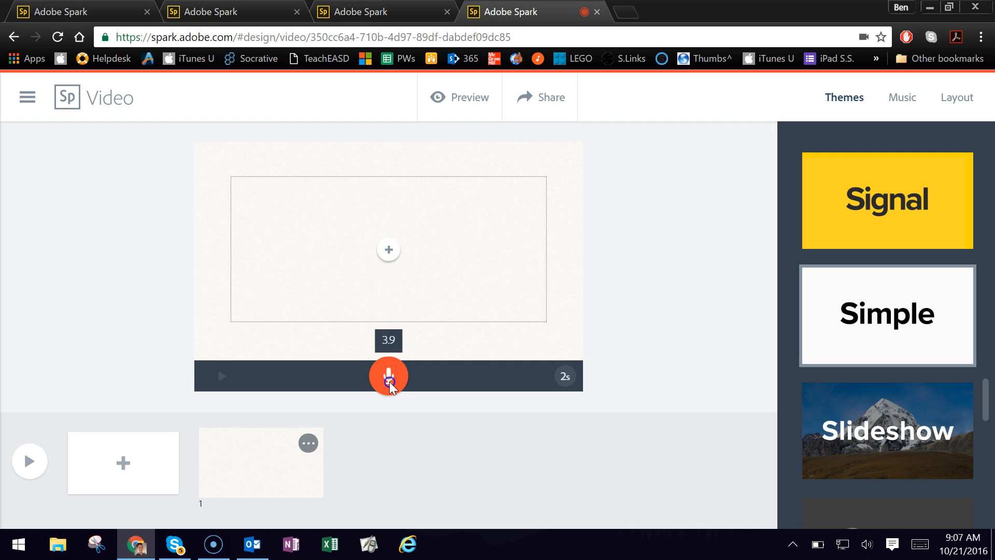
{"action": "left_click_drag", "start_coordinate": [389, 383], "coordinate": [396, 383]}
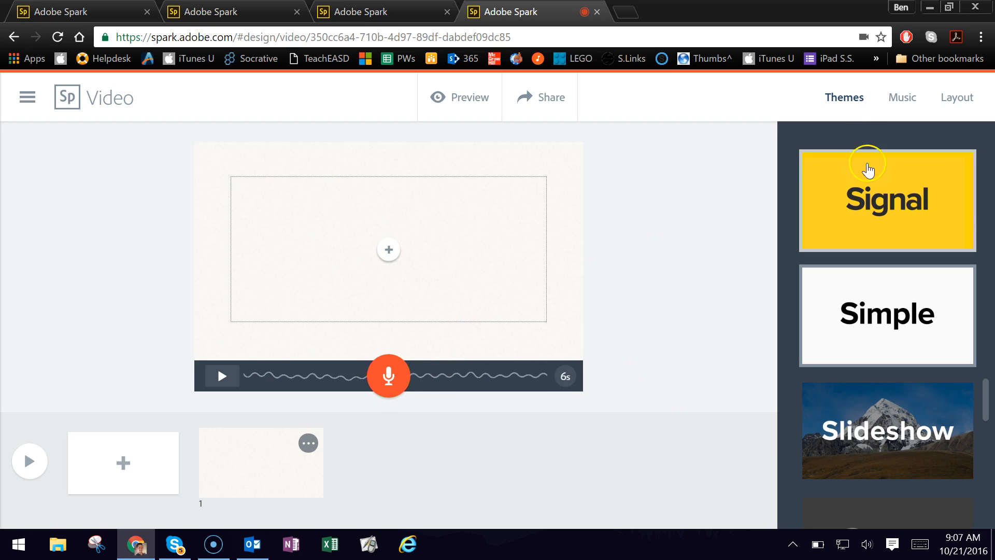
Try the Simple theme on the video, and apply the Slideshow theme instead.
{"action": "left_click", "coordinate": [897, 316]}
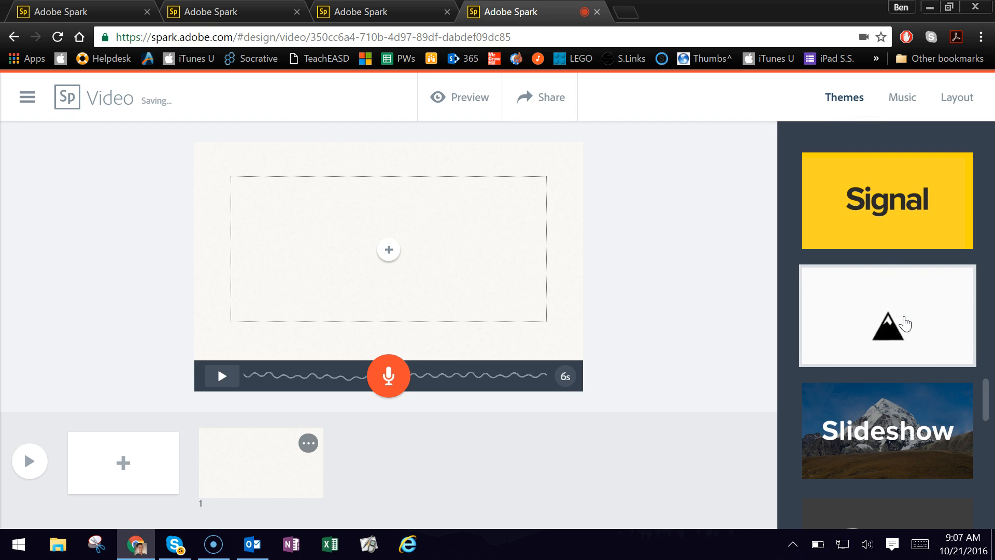
{"action": "left_click", "coordinate": [920, 438]}
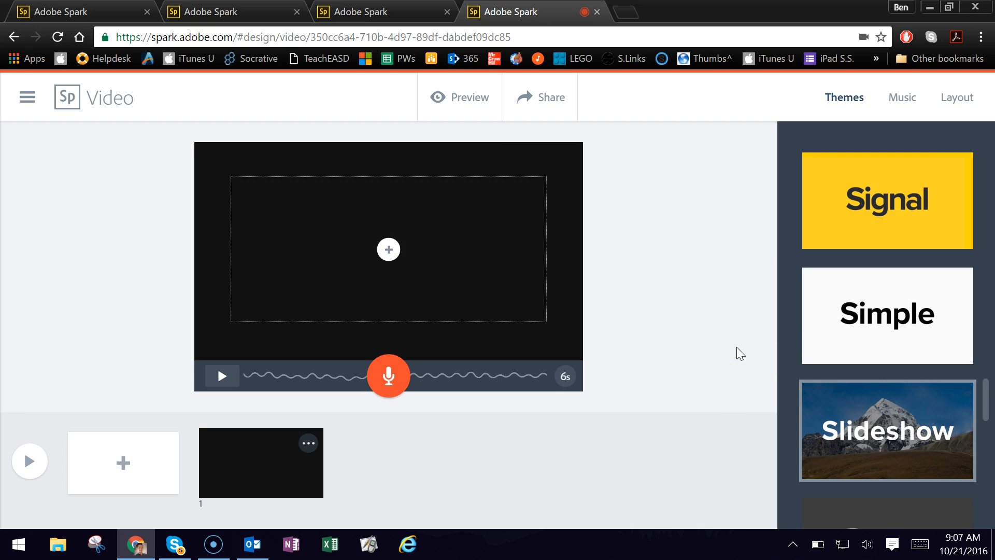
Look through the background music tracks available for the video, down to the Warm category.
{"action": "left_click", "coordinate": [905, 99]}
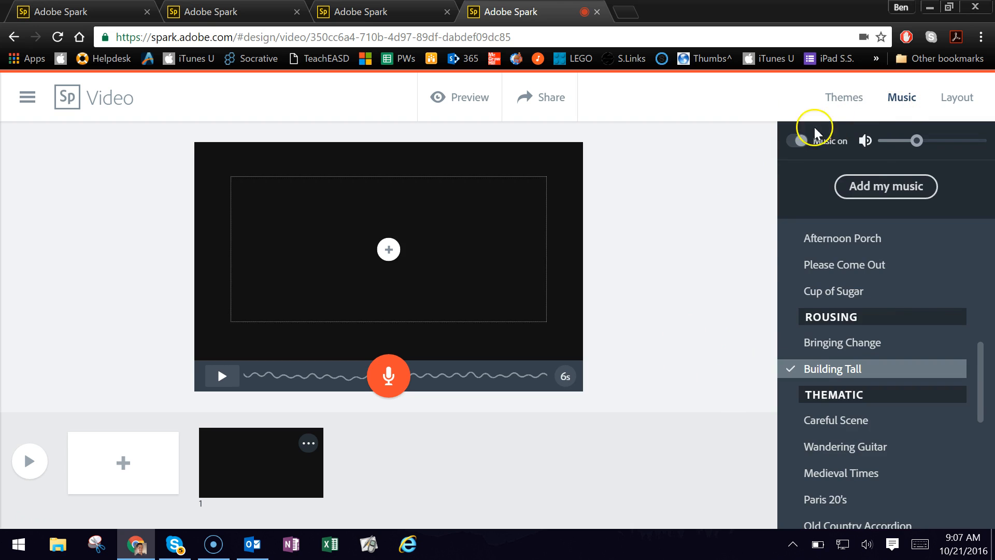
{"action": "mouse_move", "coordinate": [796, 265]}
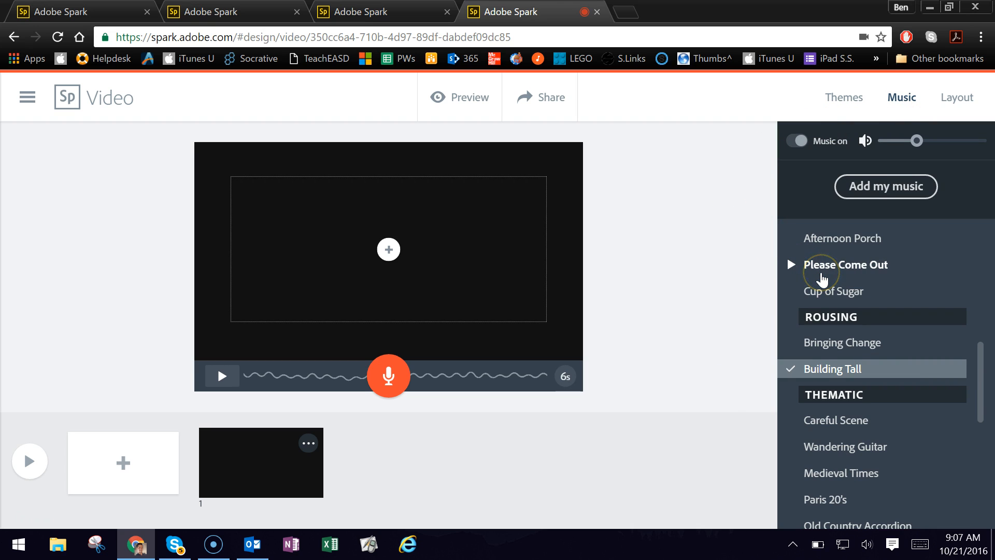
{"action": "scroll", "coordinate": [829, 276], "scroll_direction": "down", "scroll_amount": 7}
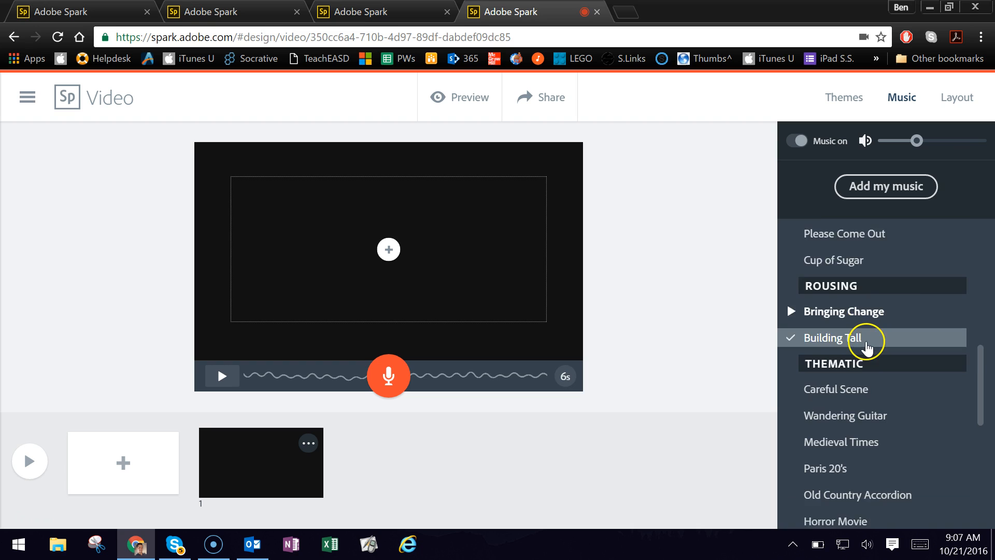
{"action": "scroll", "coordinate": [876, 342], "scroll_direction": "down", "scroll_amount": 1}
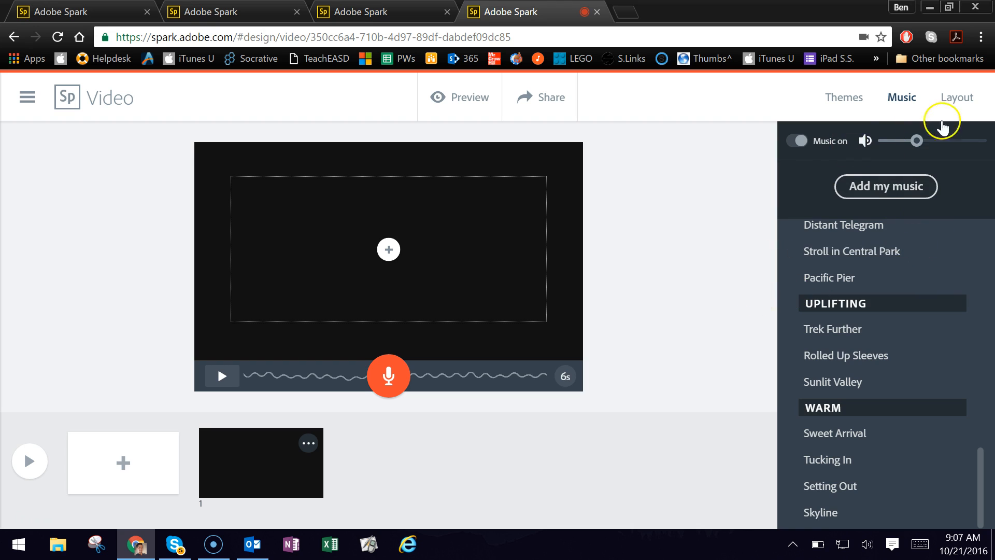
Add a second slide, try the Fullscreen Photo layout, settle on Two Things, and check the content options of both placeholders.
{"action": "left_click", "coordinate": [957, 101]}
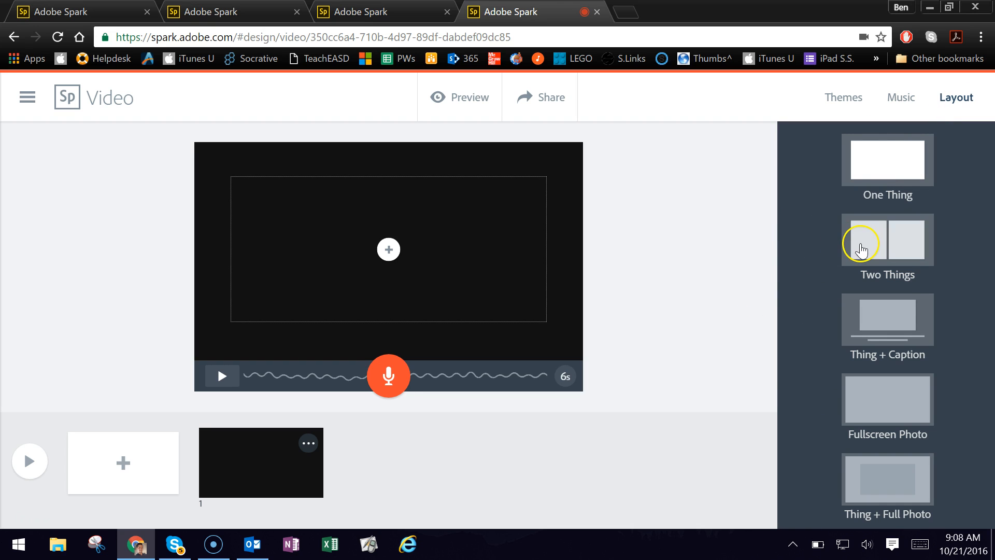
{"action": "left_click", "coordinate": [124, 465]}
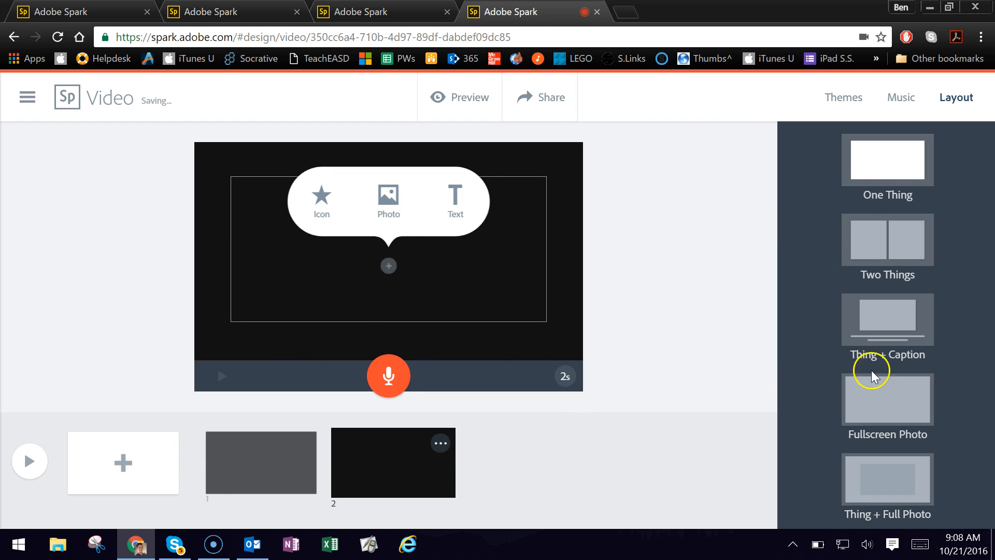
{"action": "left_click", "coordinate": [902, 400]}
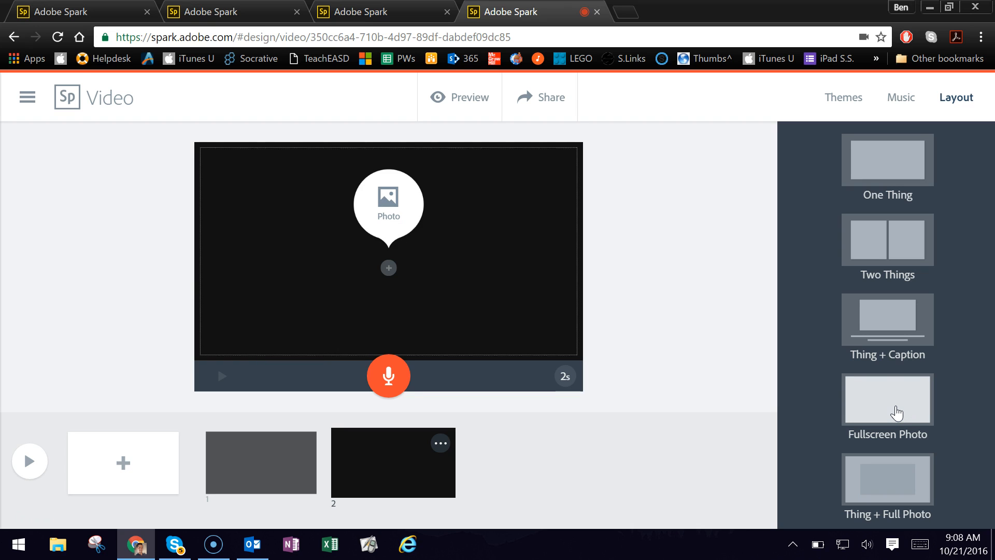
{"action": "left_click", "coordinate": [896, 250]}
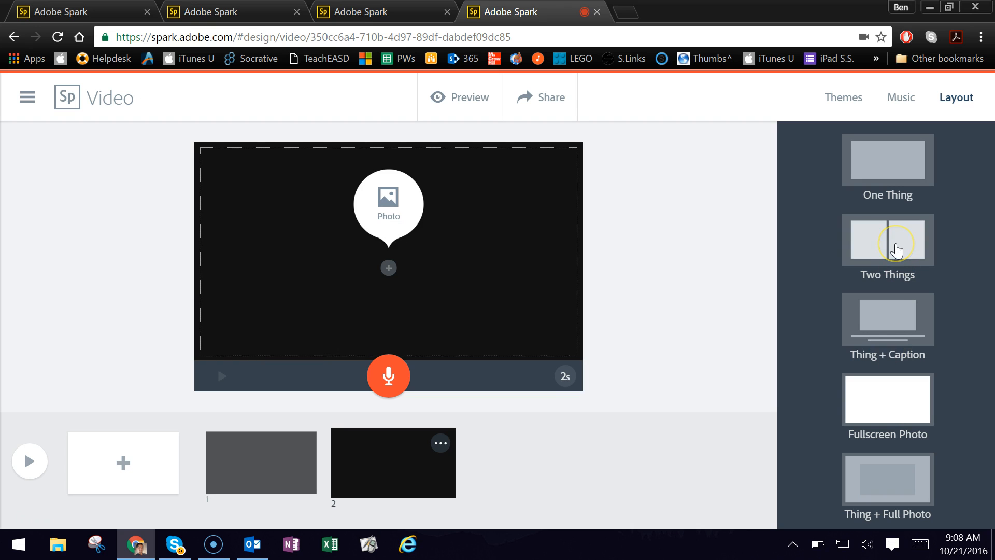
{"action": "left_click", "coordinate": [890, 336]}
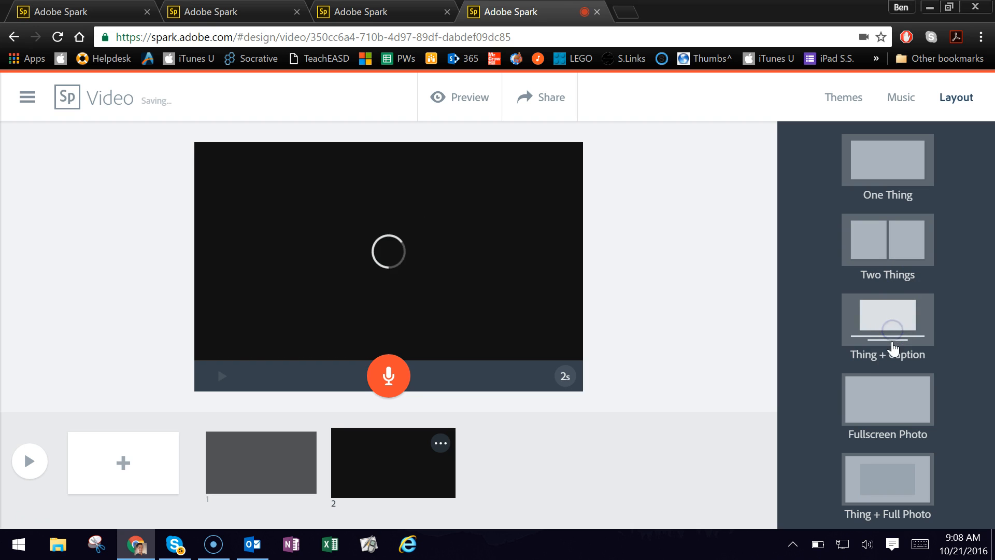
{"action": "left_click", "coordinate": [889, 250]}
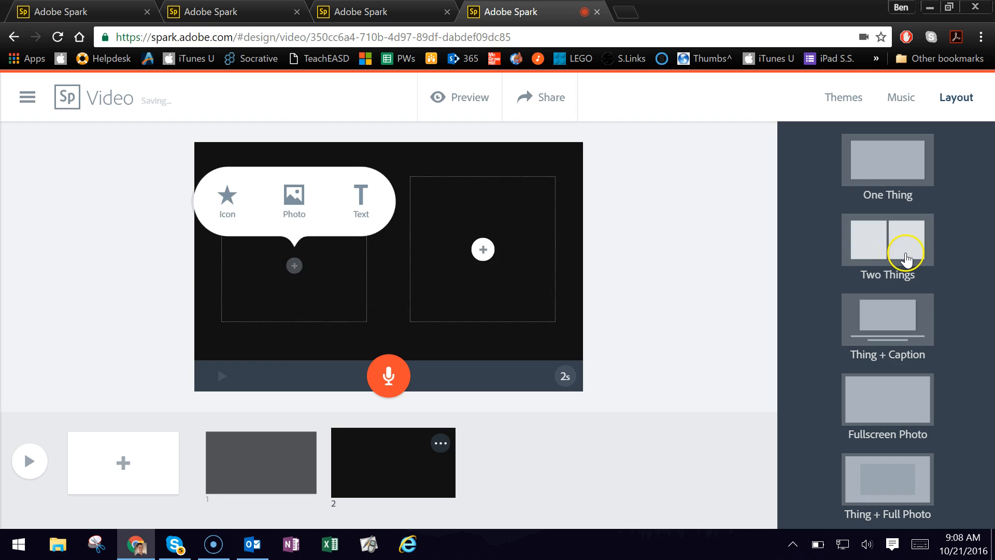
{"action": "left_click", "coordinate": [309, 261]}
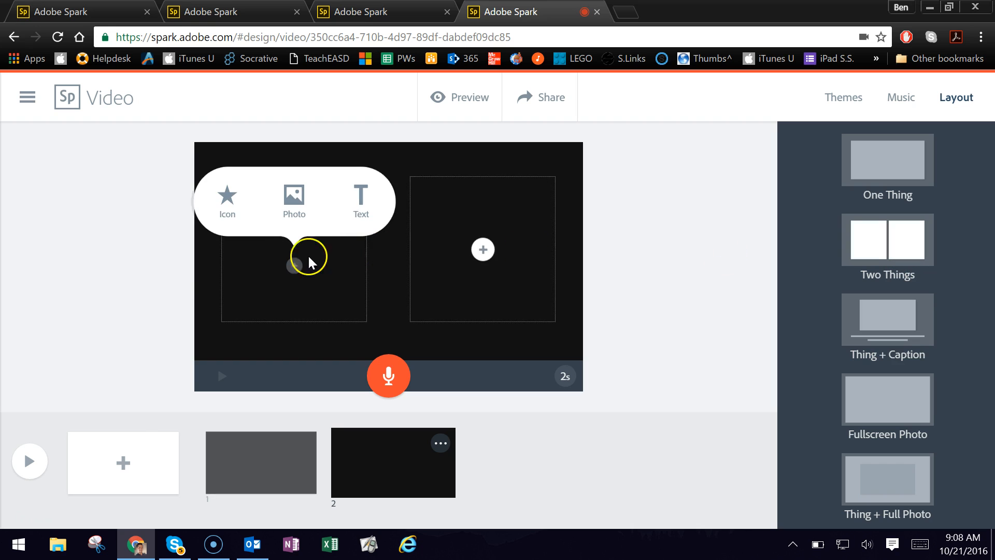
{"action": "left_click", "coordinate": [483, 250]}
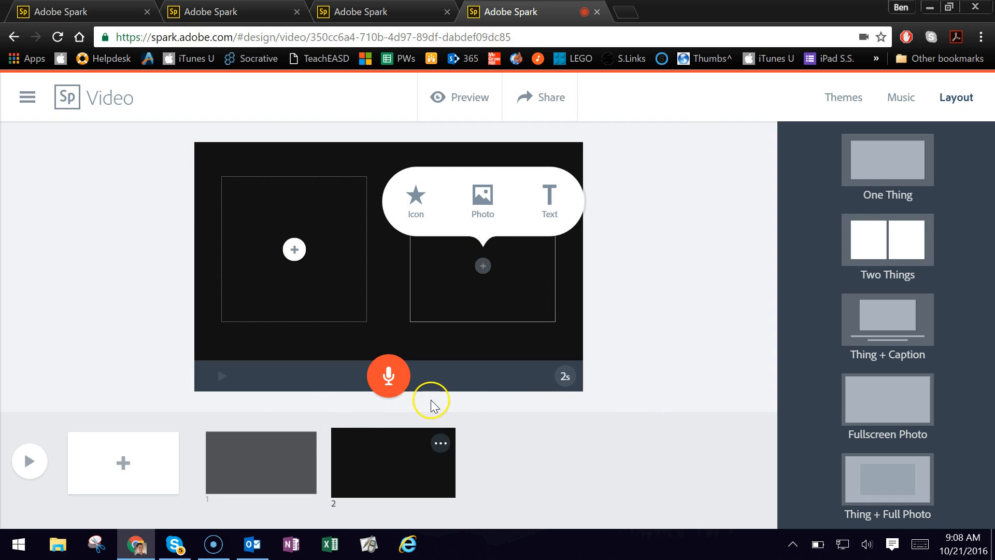
Set the second slide's duration to 6 seconds.
{"action": "left_click", "coordinate": [566, 382]}
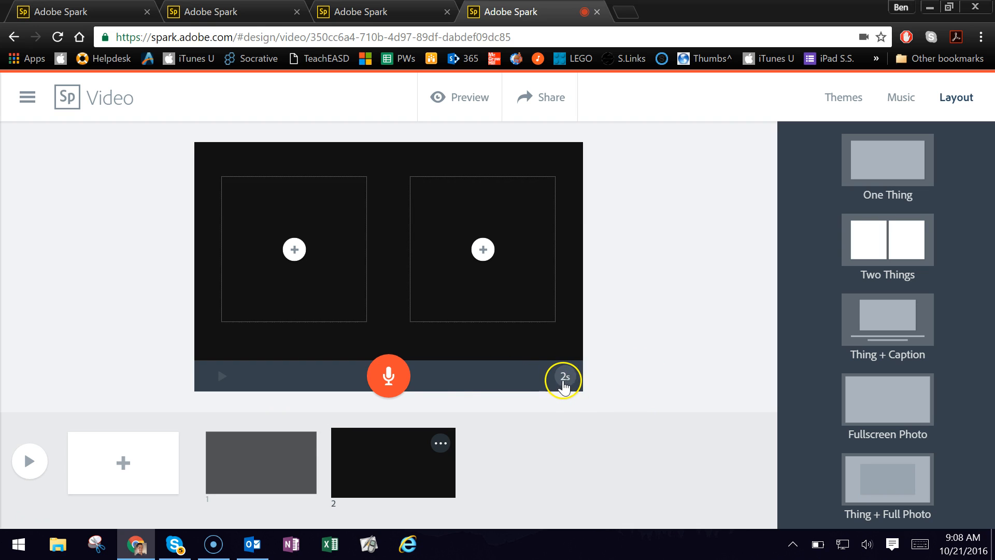
{"action": "left_click", "coordinate": [565, 382]}
{"action": "left_click_drag", "start_coordinate": [499, 383], "coordinate": [525, 382]}
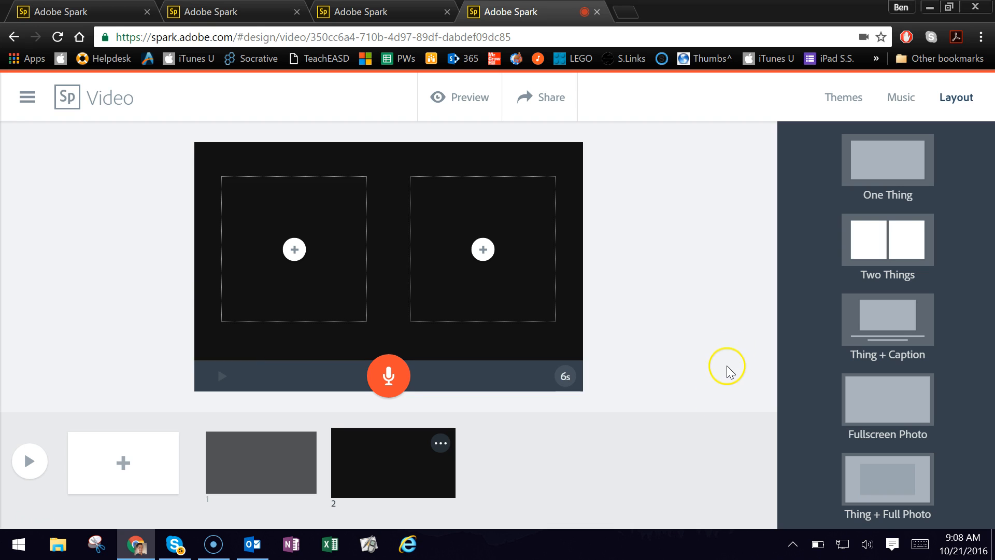
Return to the Adobe Spark start page offering the Post, Page and Video project types.
{"action": "left_click", "coordinate": [90, 16]}
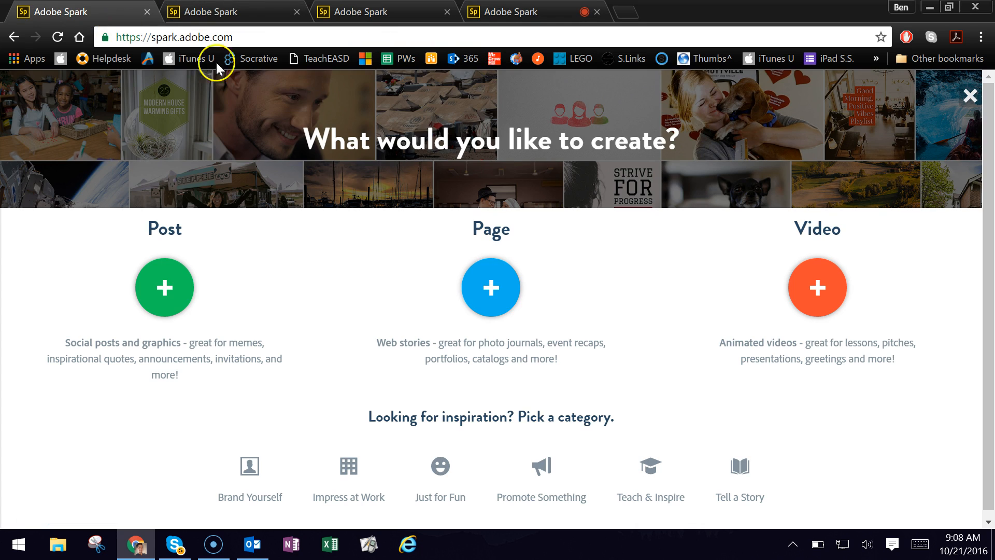